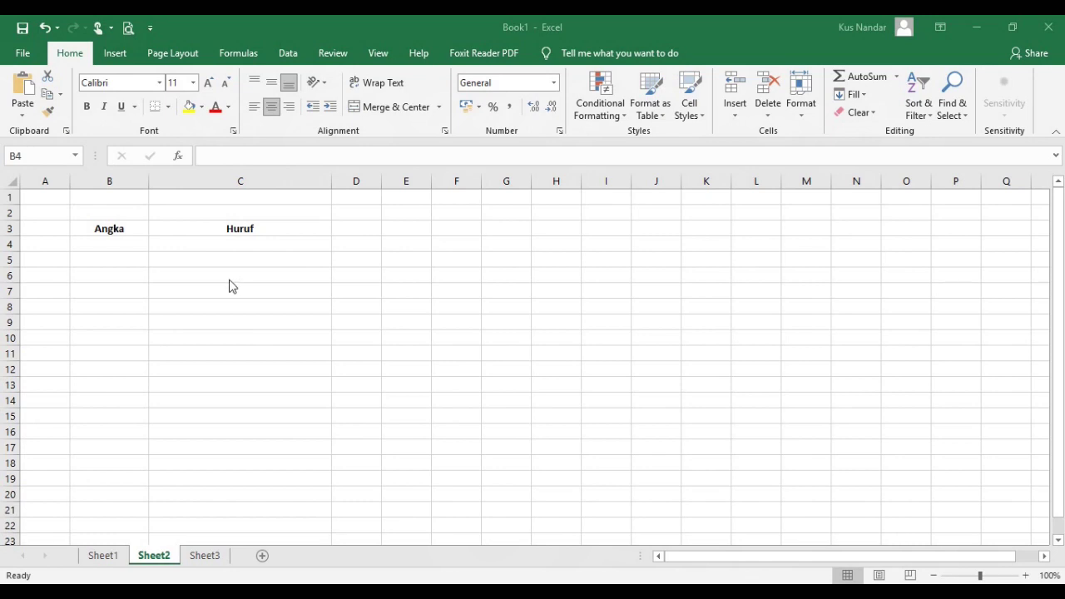
Open Excel Options from the File backstage's More... menu.
left_click(27, 59)
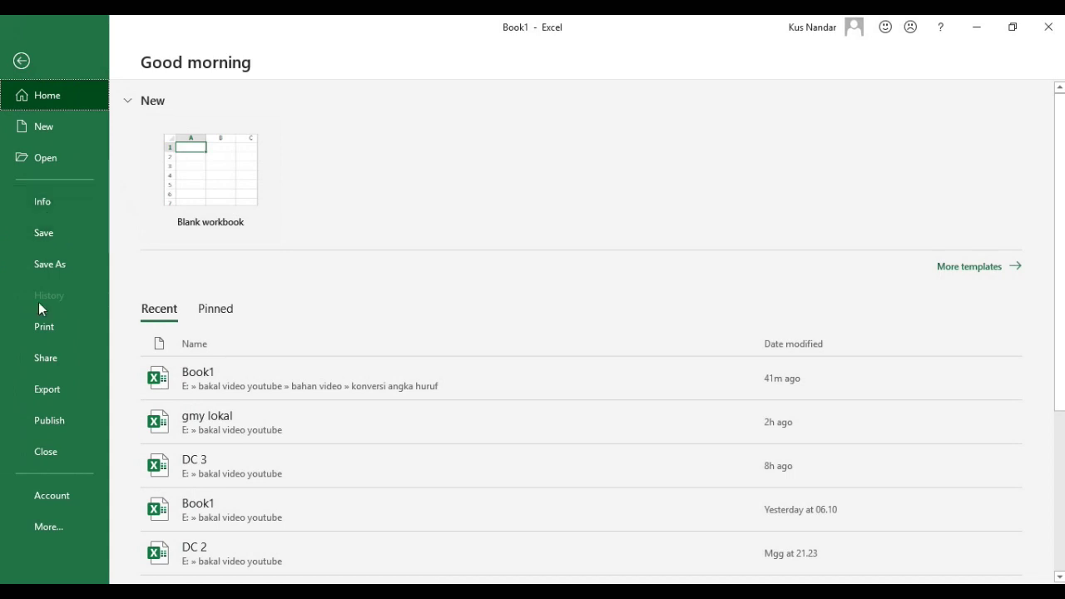
left_click(62, 526)
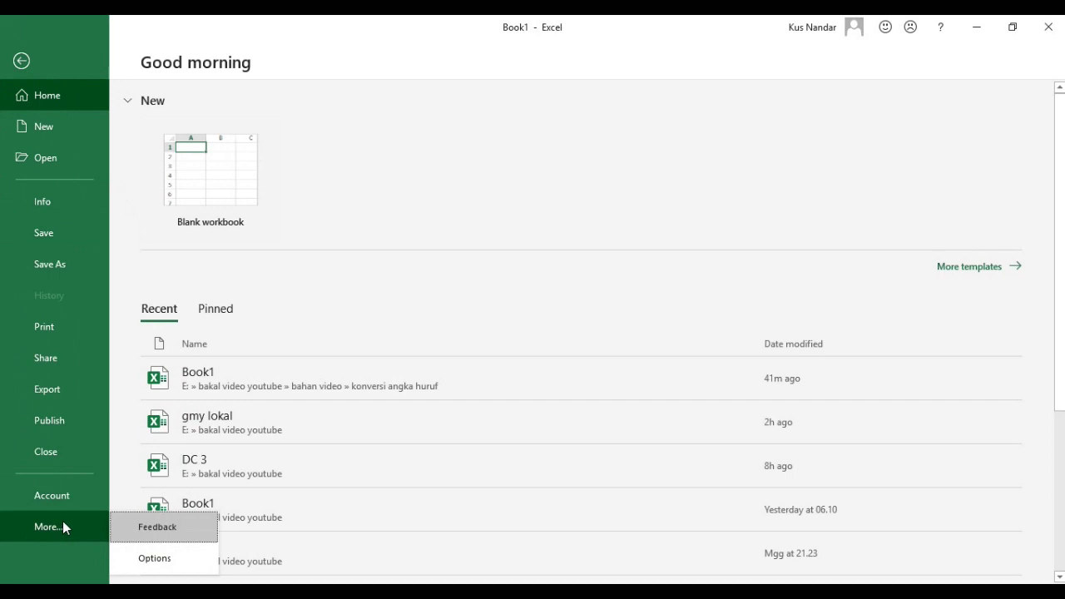
left_click(150, 561)
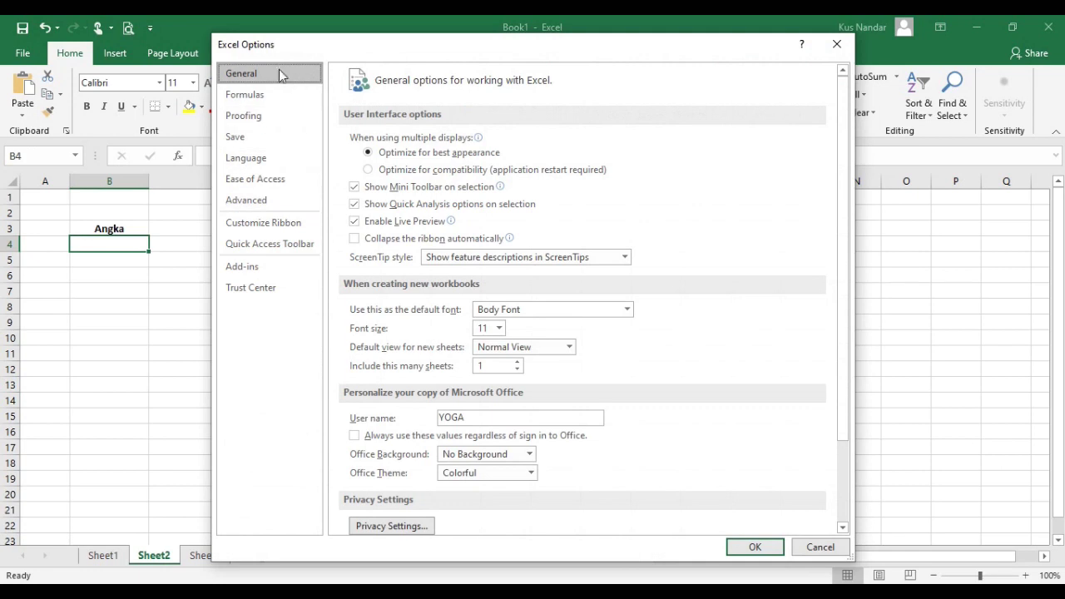
Go to the Add-ins page and open the Excel Add-ins manager.
left_click(241, 266)
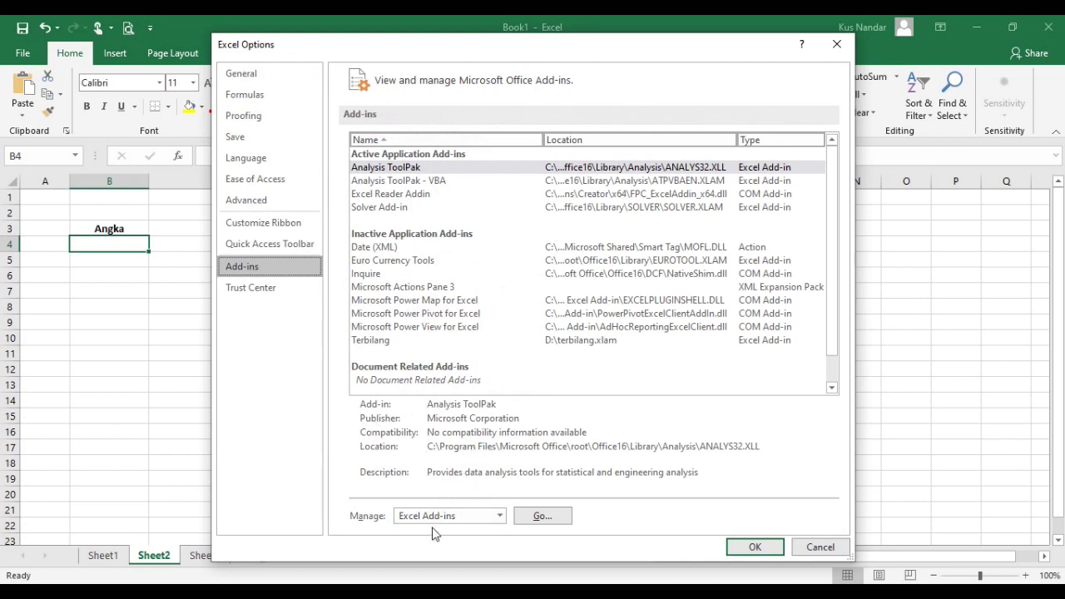
left_click(542, 517)
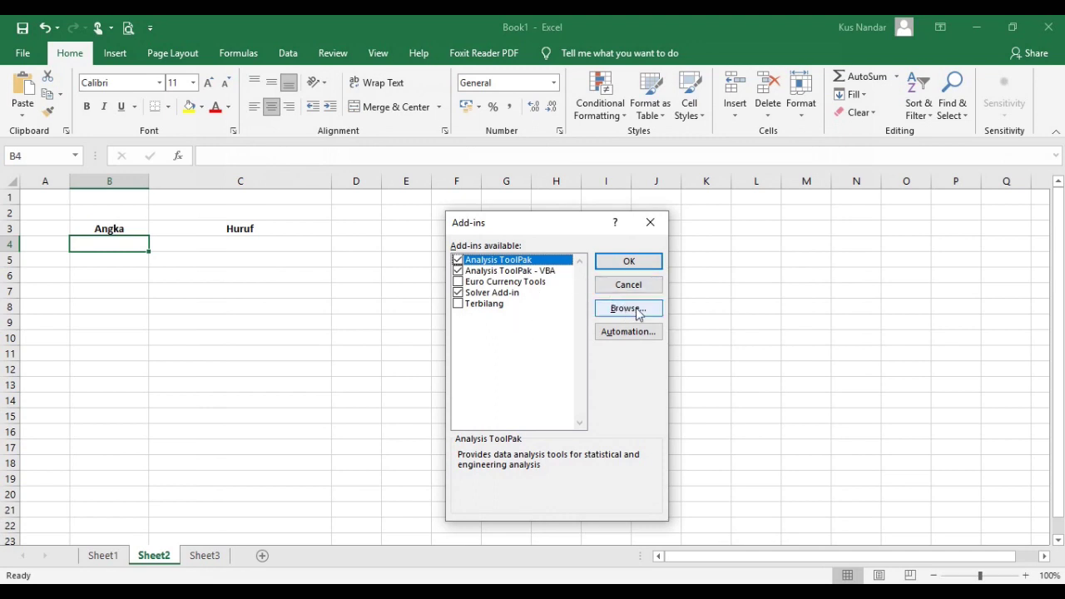
Browse the DATA (D:) drive and select the terbilang add-in file.
left_click(632, 313)
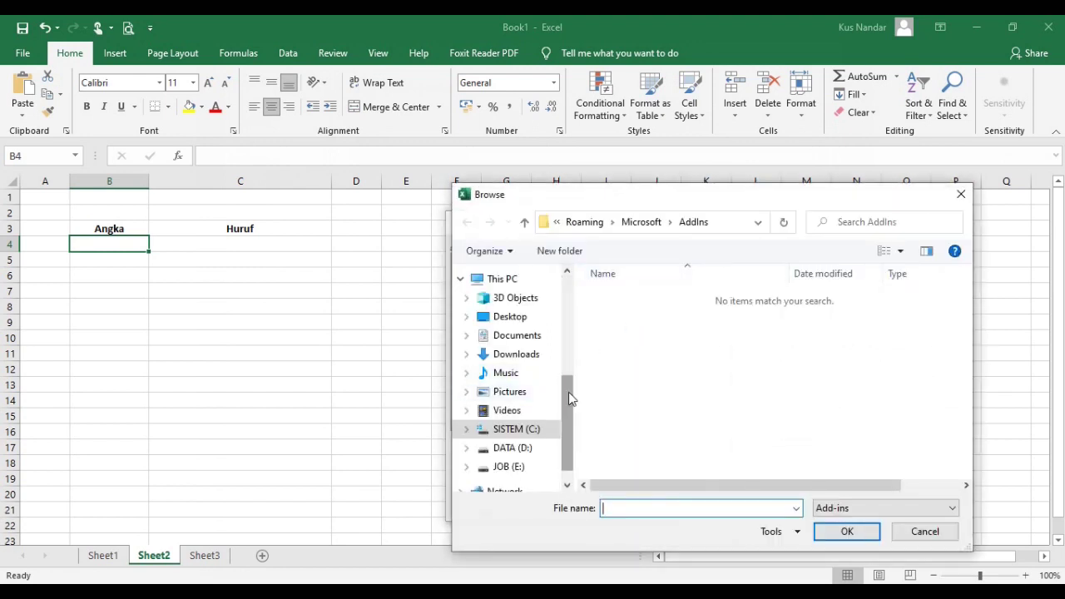
scroll(564, 395, "down", 1)
left_click(536, 424)
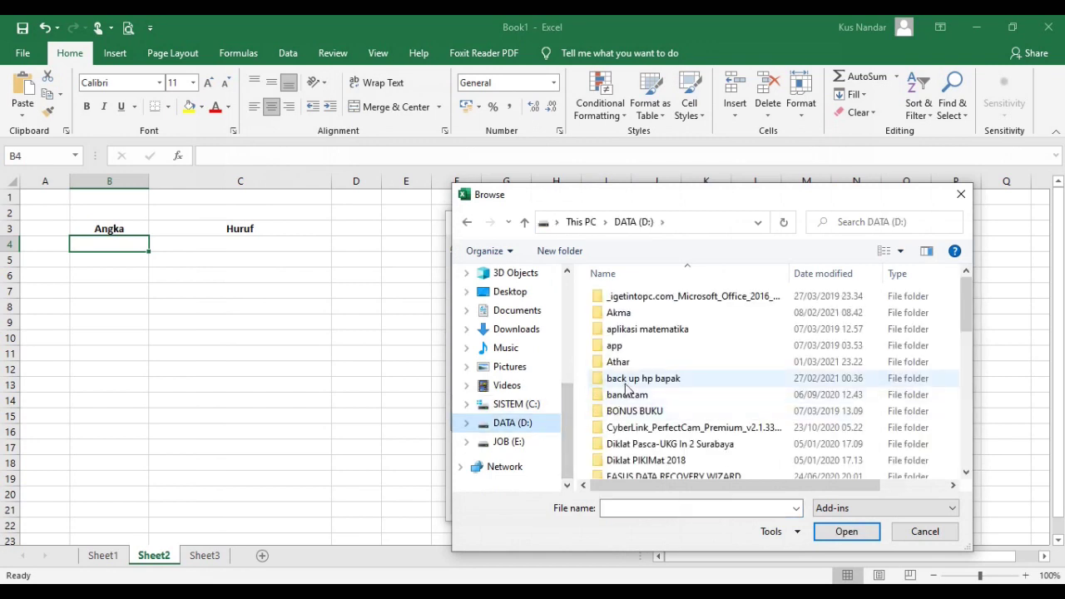
scroll(612, 389, "down", 3)
scroll(624, 390, "down", 1)
scroll(626, 389, "down", 3)
scroll(628, 389, "down", 1)
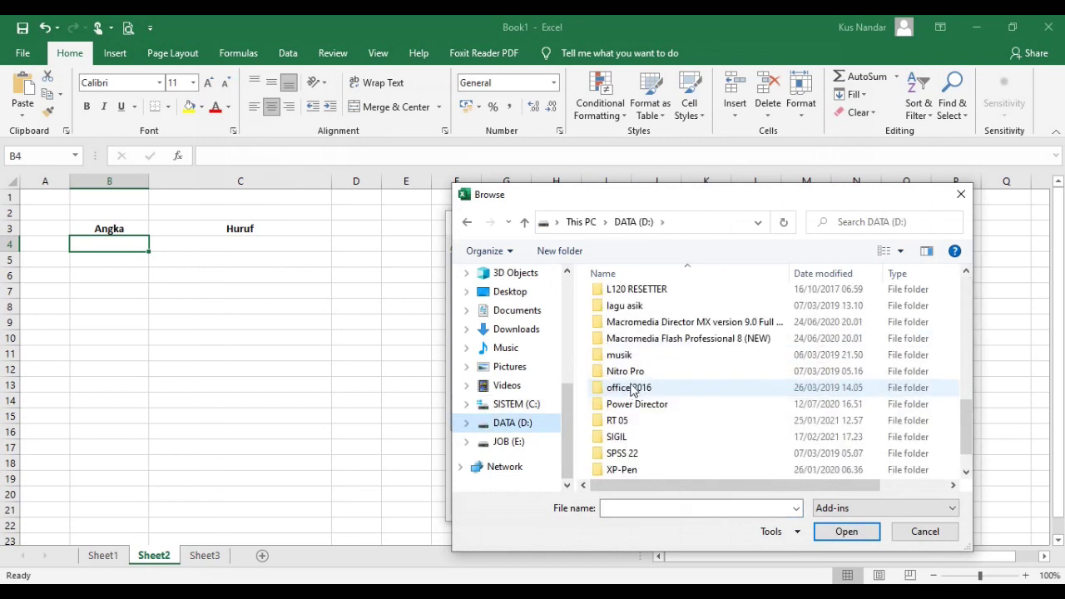
scroll(630, 390, "down", 1)
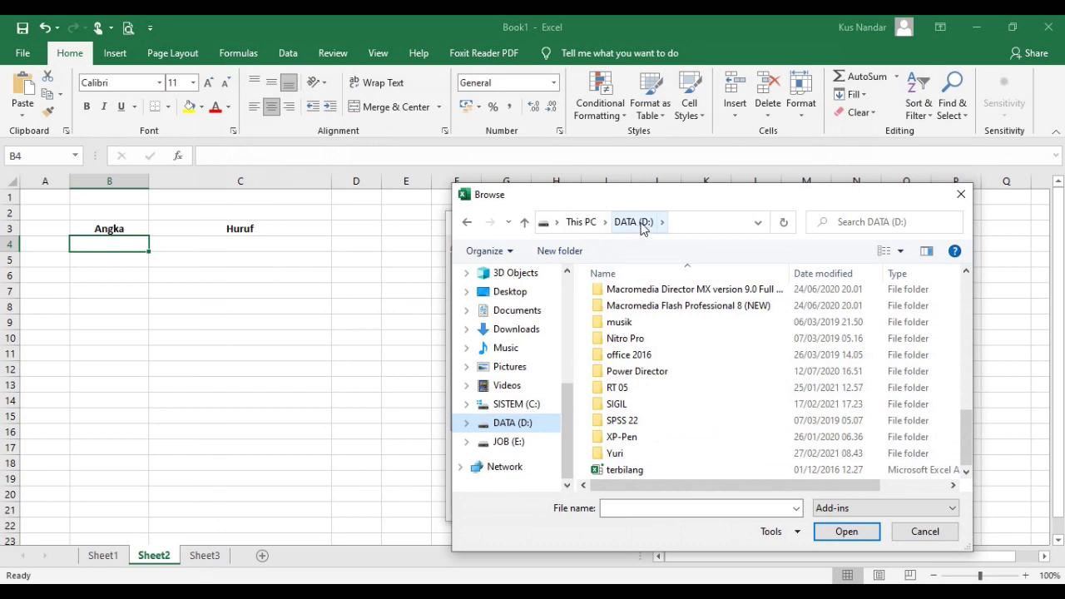
left_click(637, 467)
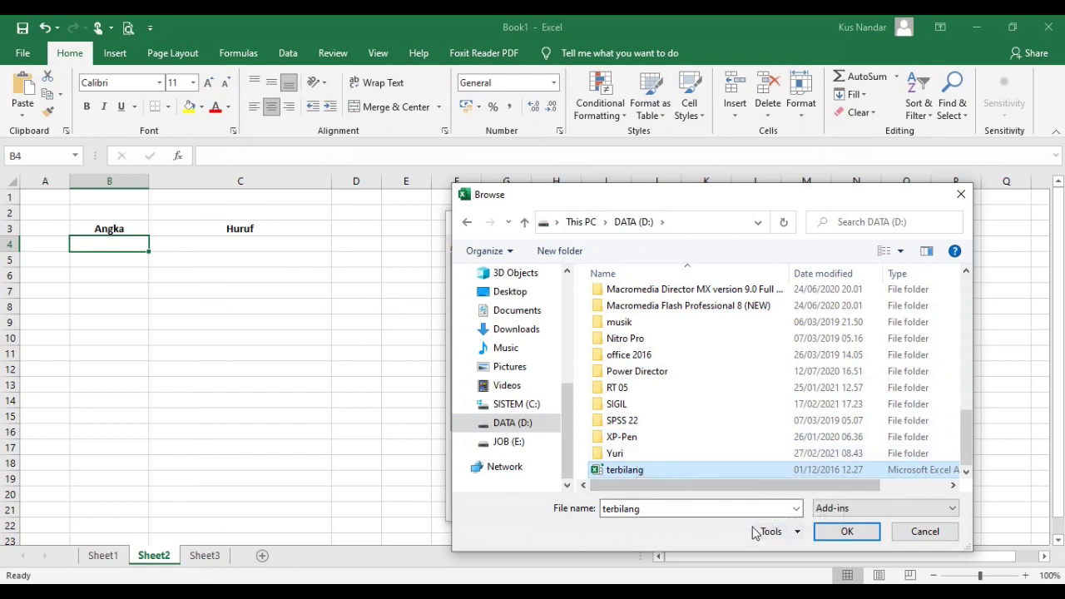
left_click(840, 538)
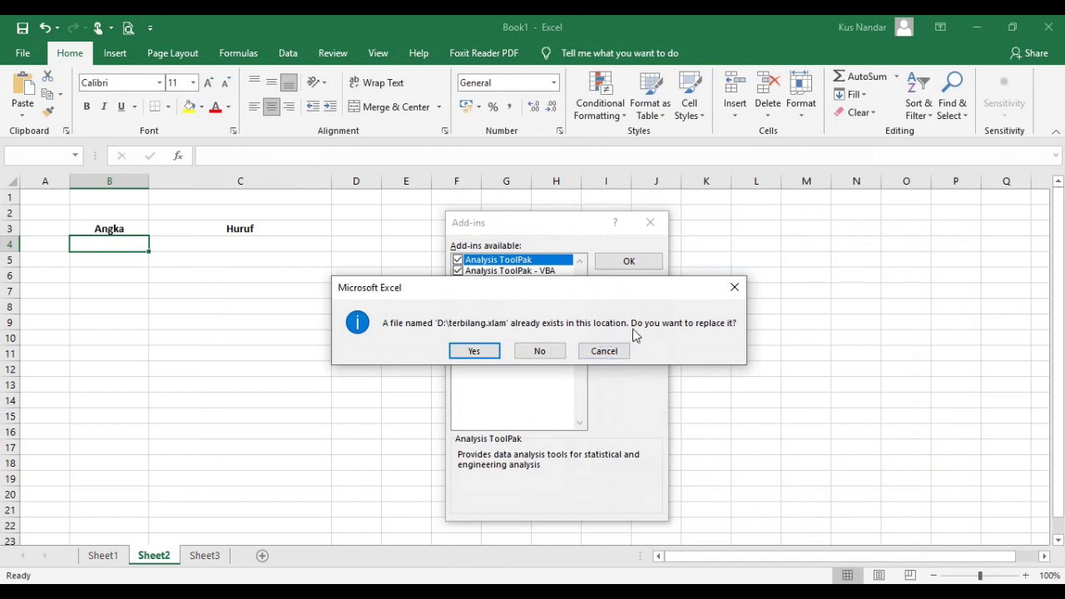
Replace the existing terbilang file and confirm the Add-ins list with Terbilang ticked.
left_click(482, 353)
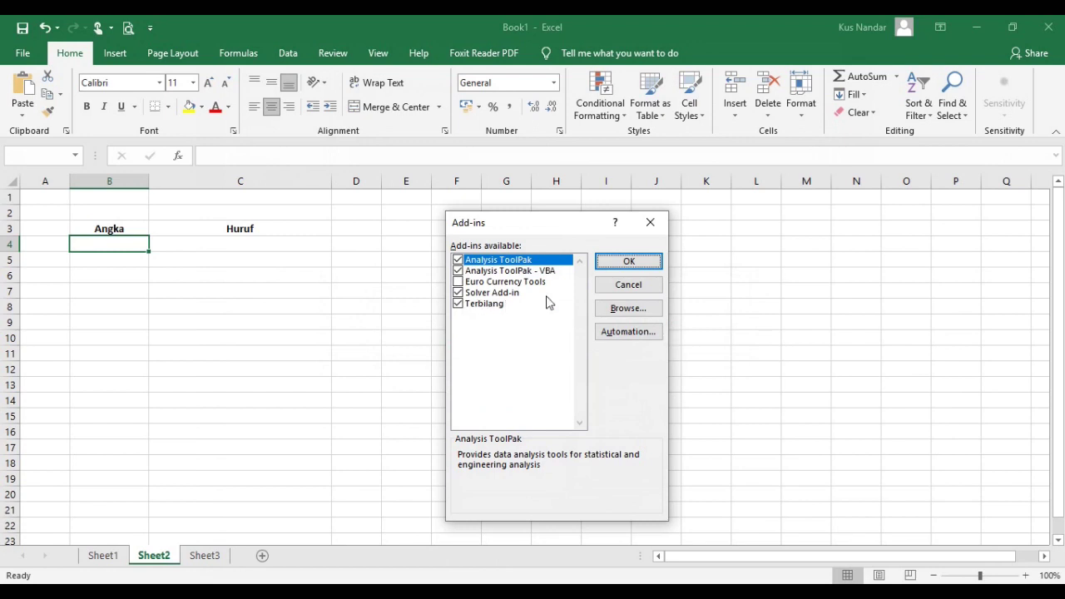
left_click(620, 263)
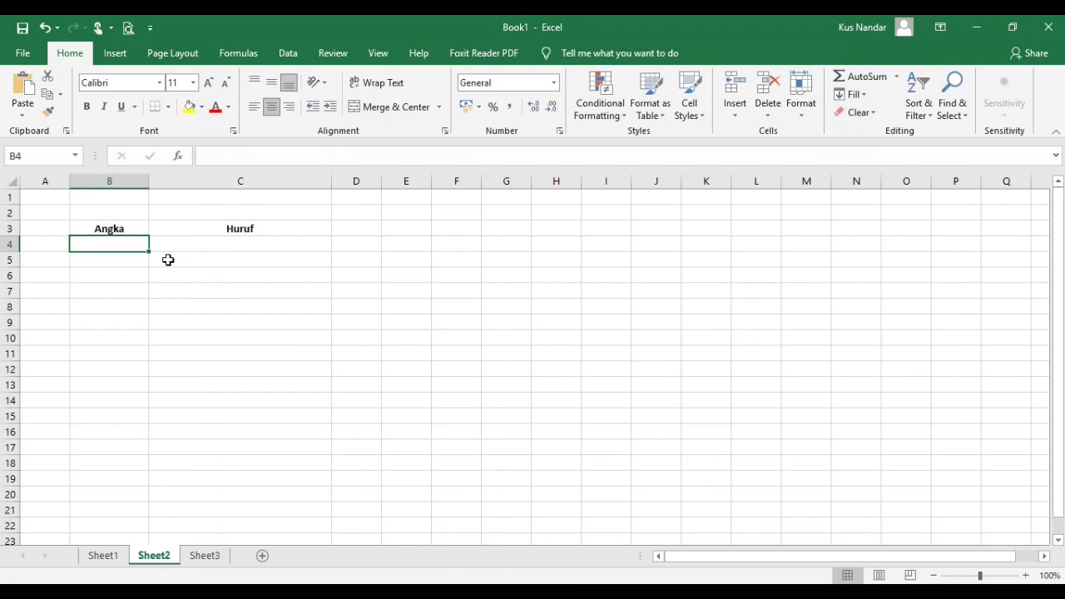
Enter 12 in B4 below the Angka header.
type("12")
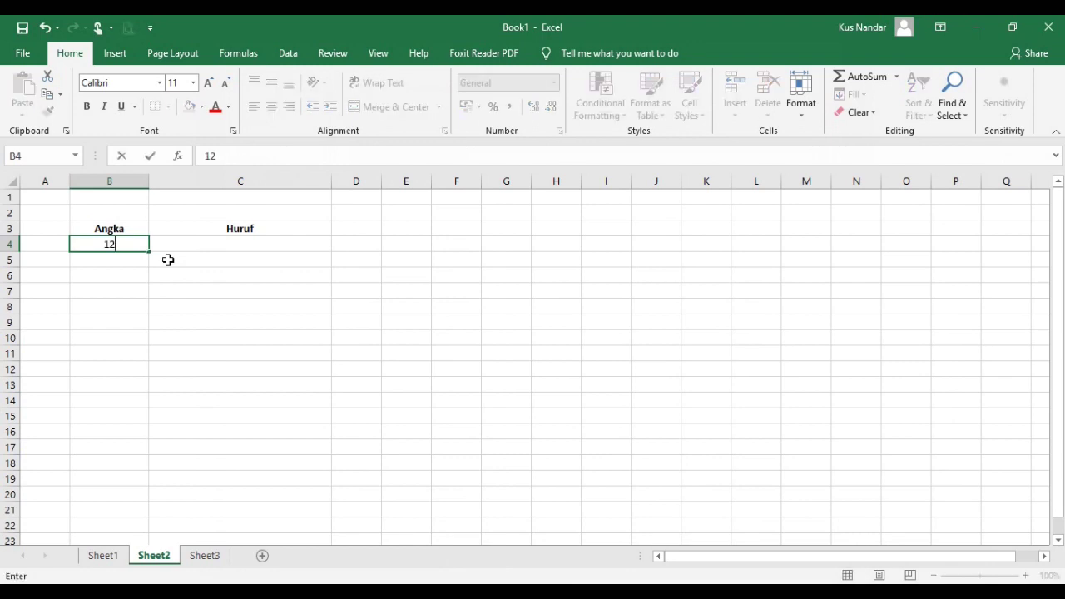
key("Tab")
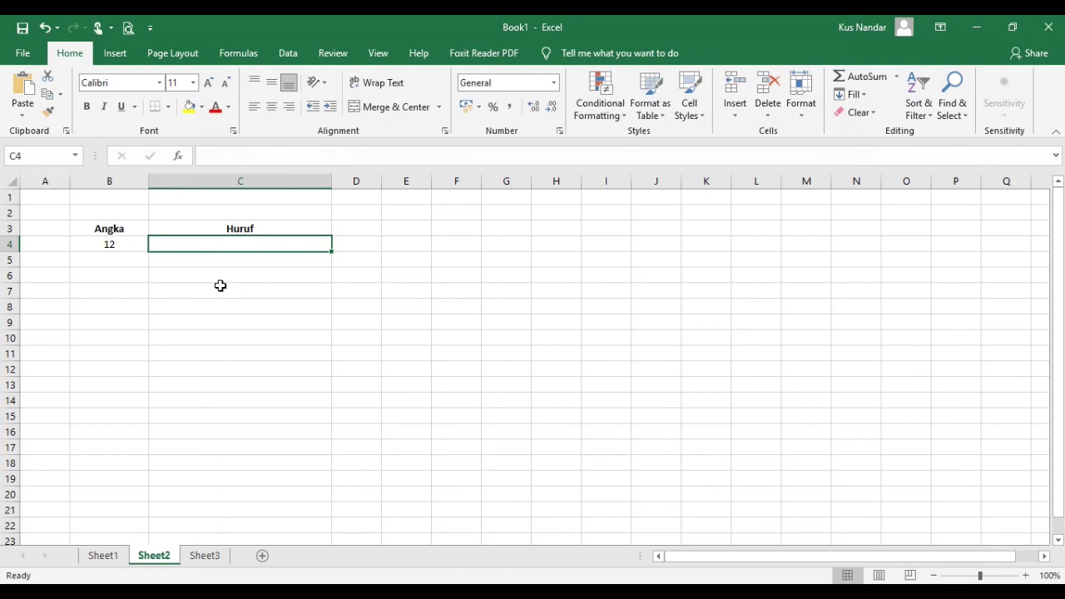
Enter the formula =terbilang(B4) in C4 so it reads 'Dua belas'.
type("=")
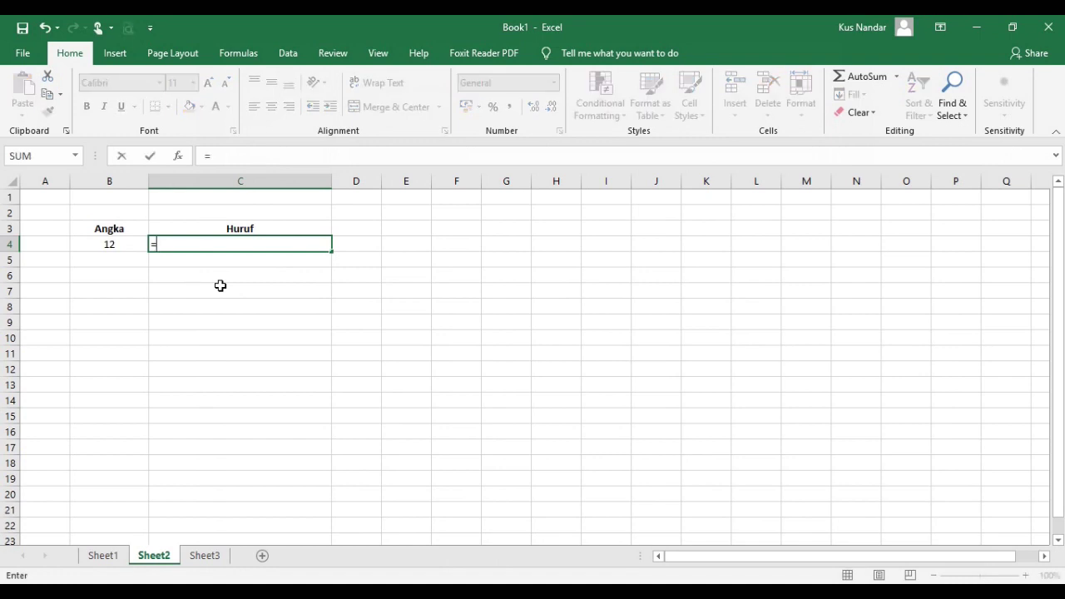
type("terbilang(")
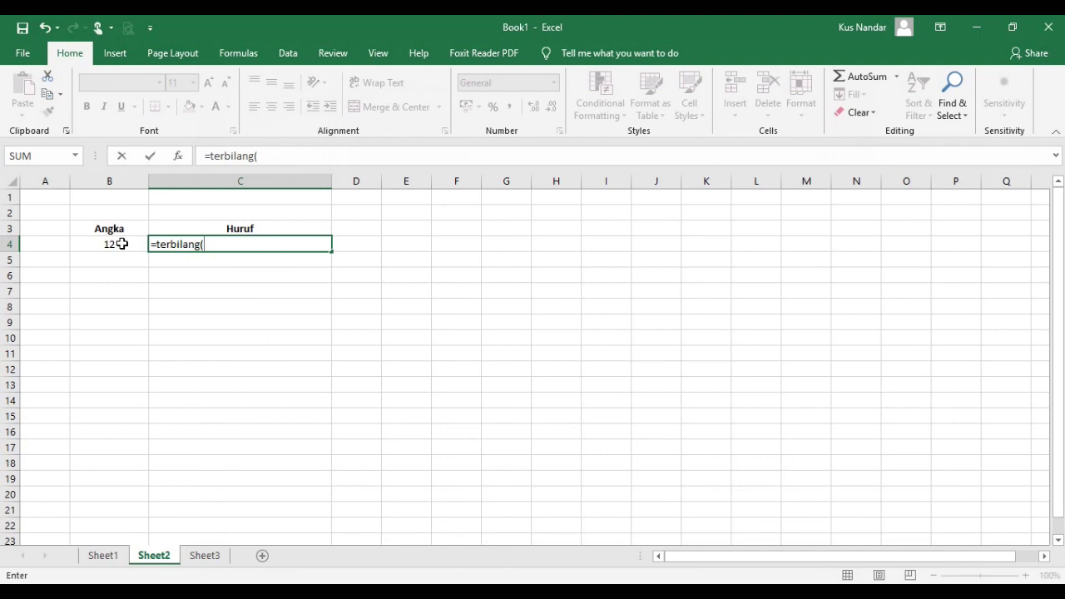
left_click(121, 244)
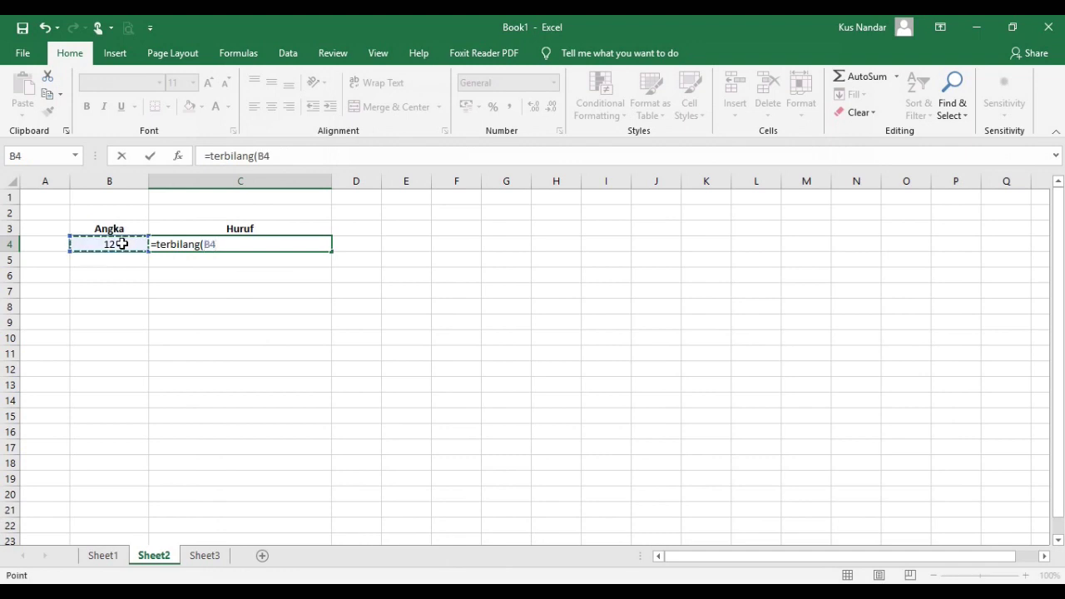
type(")")
key("Return")
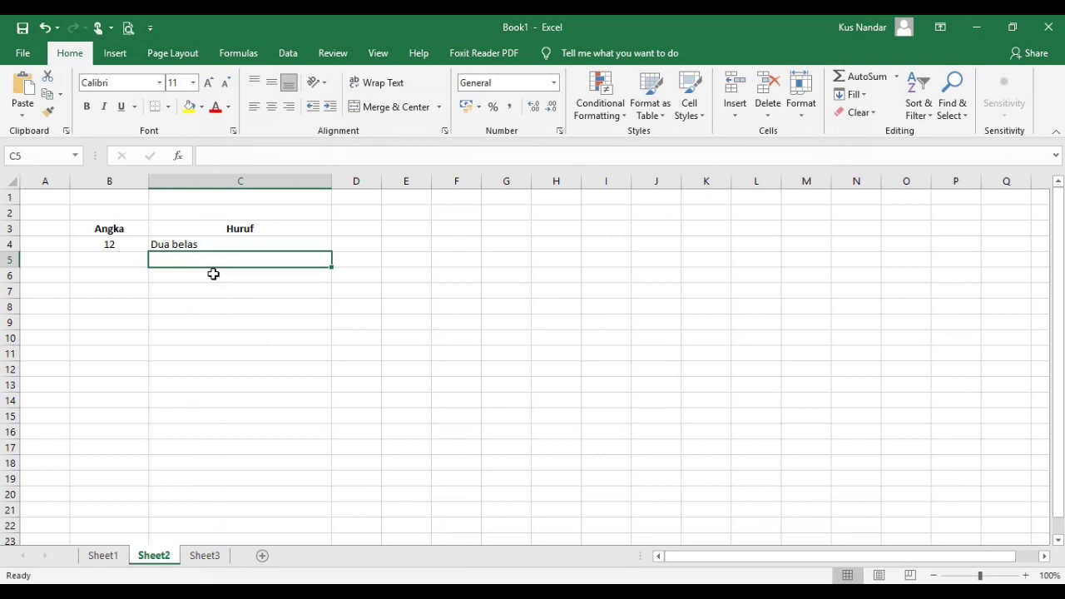
Try 75, 5000 and 10000000 in B4, checking C4's spelled-out result each time.
left_click(124, 242)
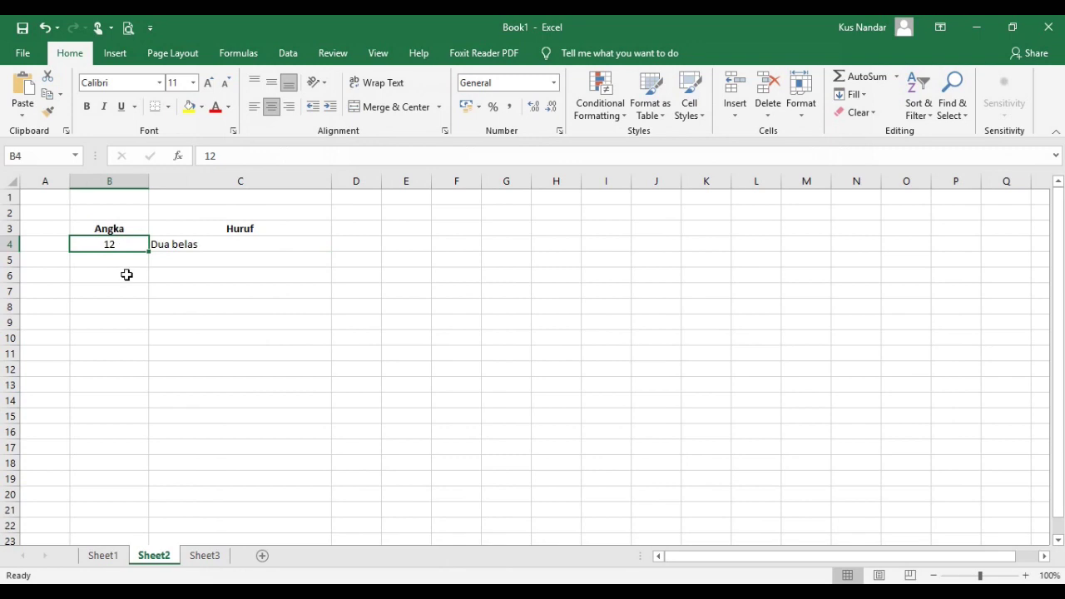
type("75")
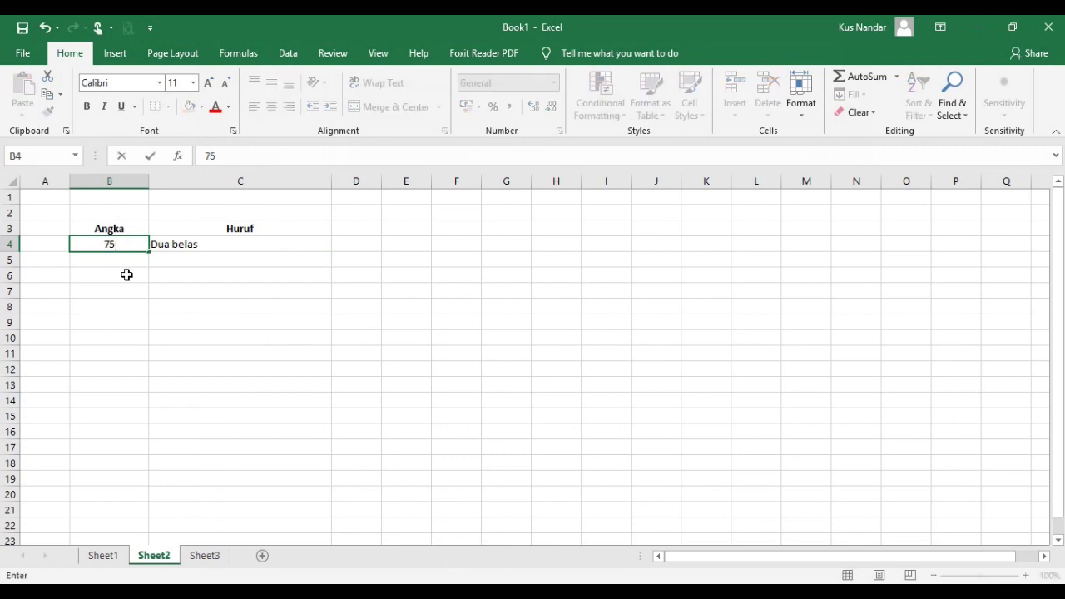
key("Return")
left_click(126, 244)
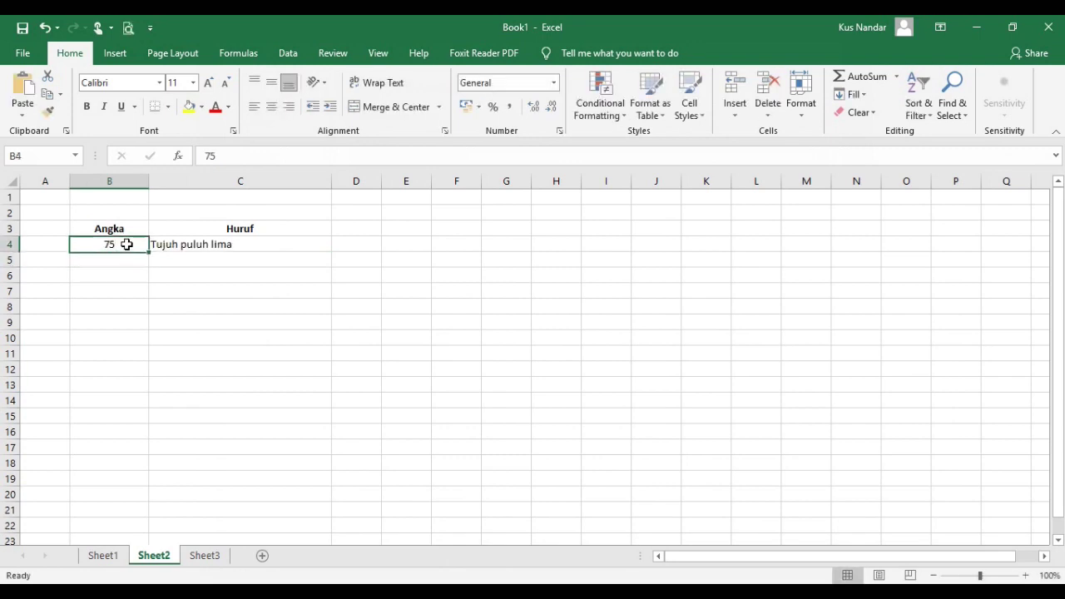
type("5000")
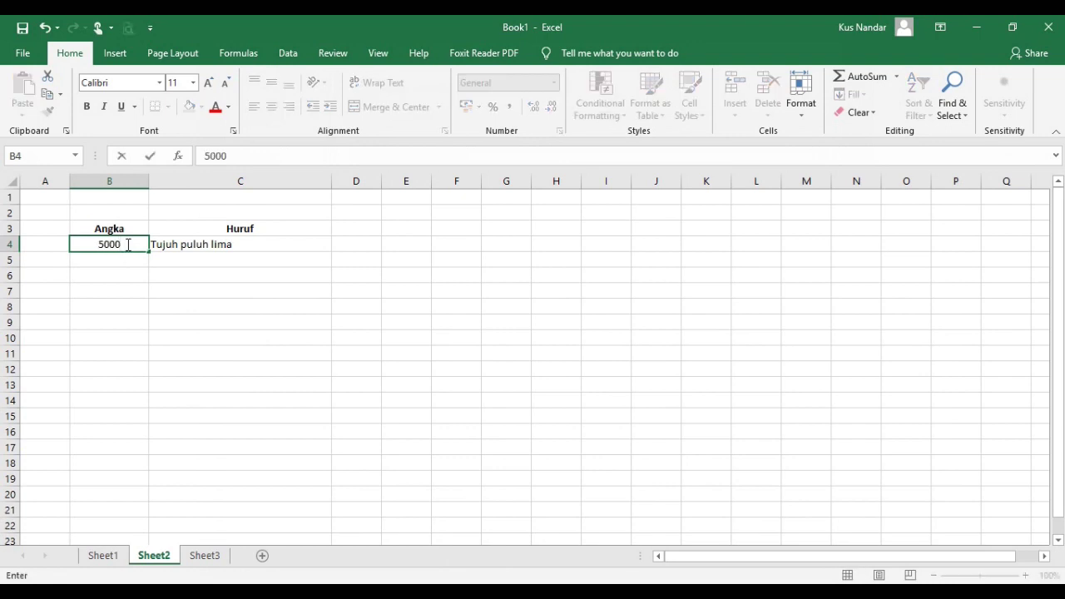
key("Return")
left_click(126, 244)
type("10000000")
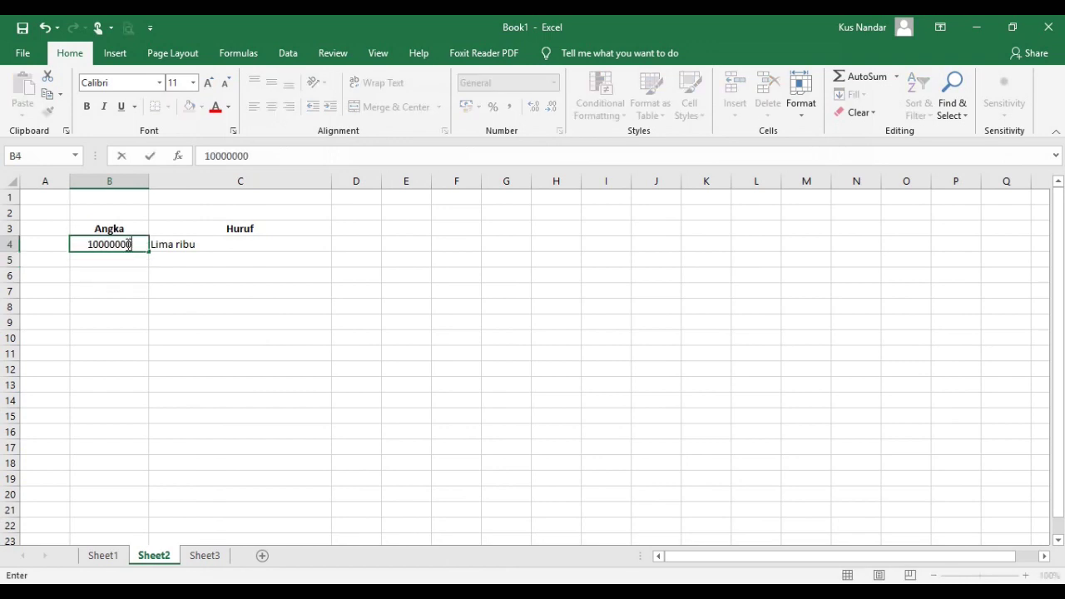
key("Return")
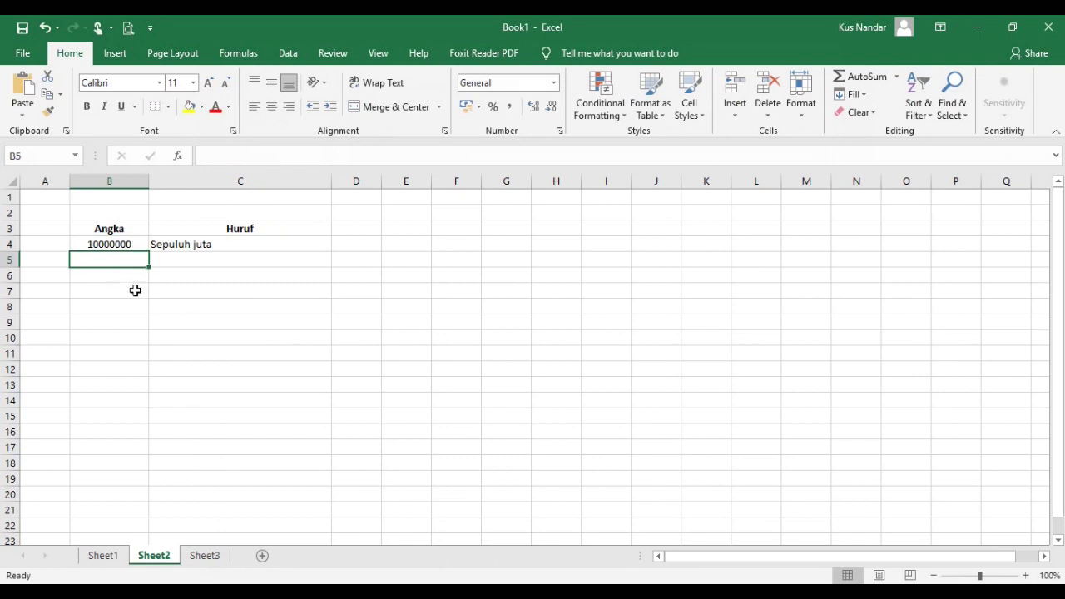